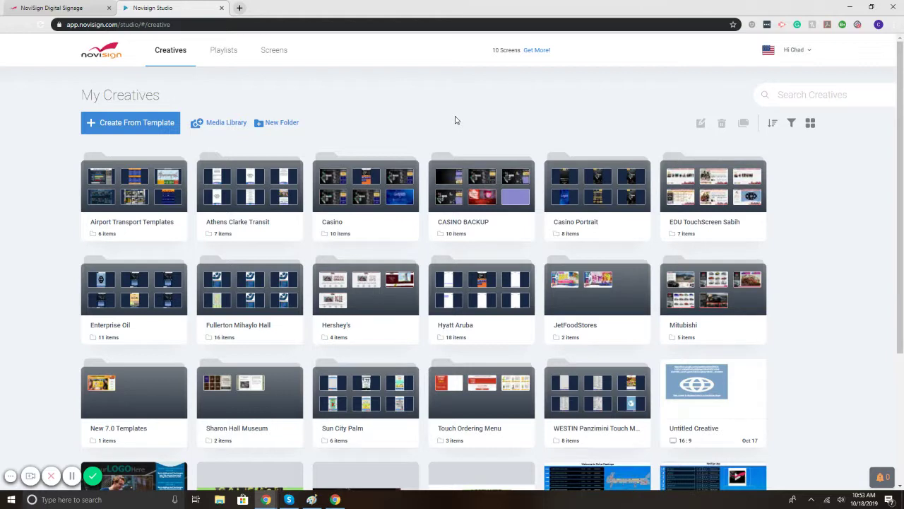
# Step: Create a new creative from the Weather 16 x 9 template in the template gallery
pyautogui.click(144, 131)
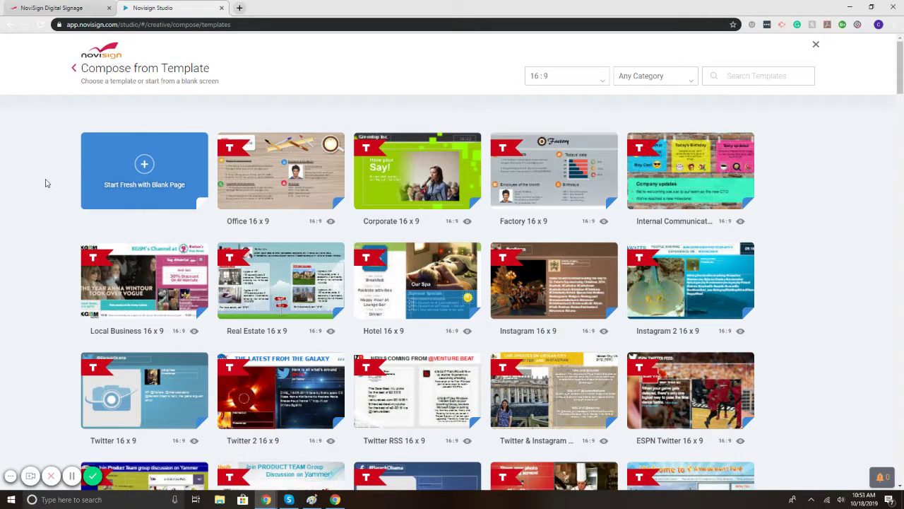
pyautogui.scroll(-1, 46, 183)
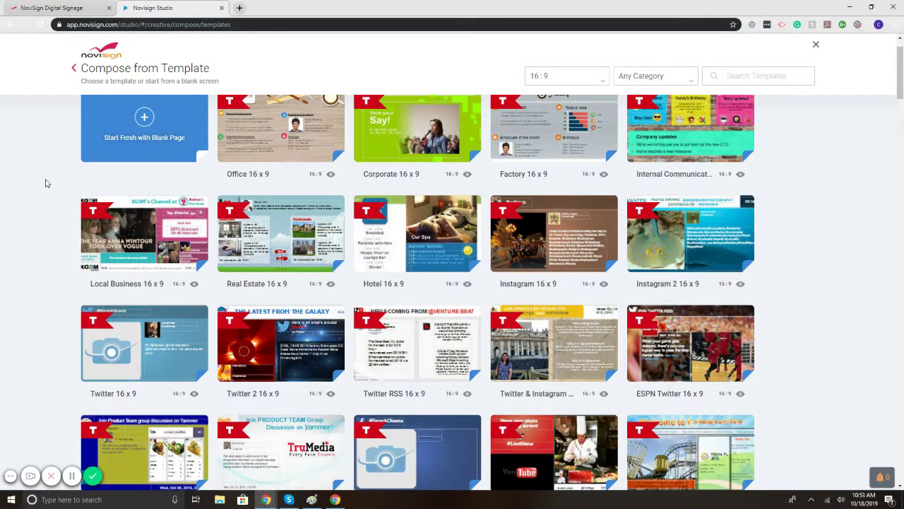
pyautogui.scroll(1, 45, 183)
pyautogui.scroll(-6, 45, 183)
pyautogui.scroll(-3, 46, 183)
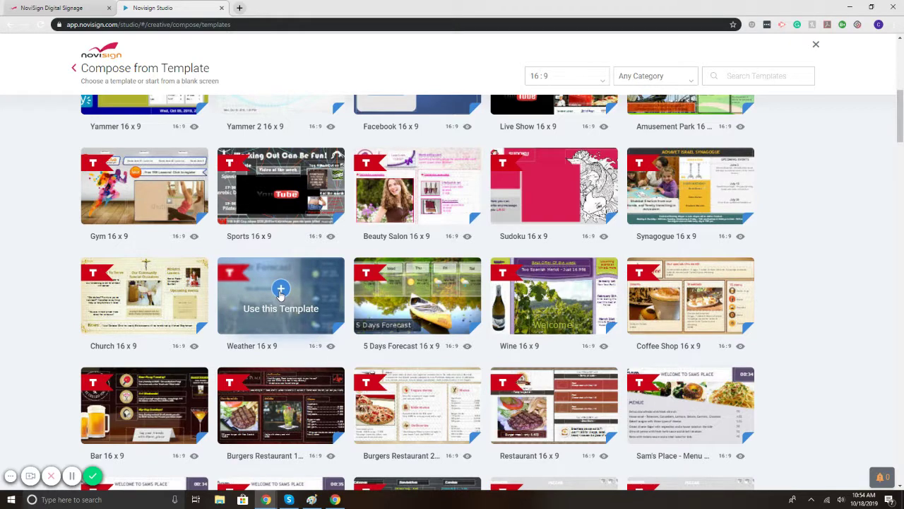
pyautogui.click(281, 295)
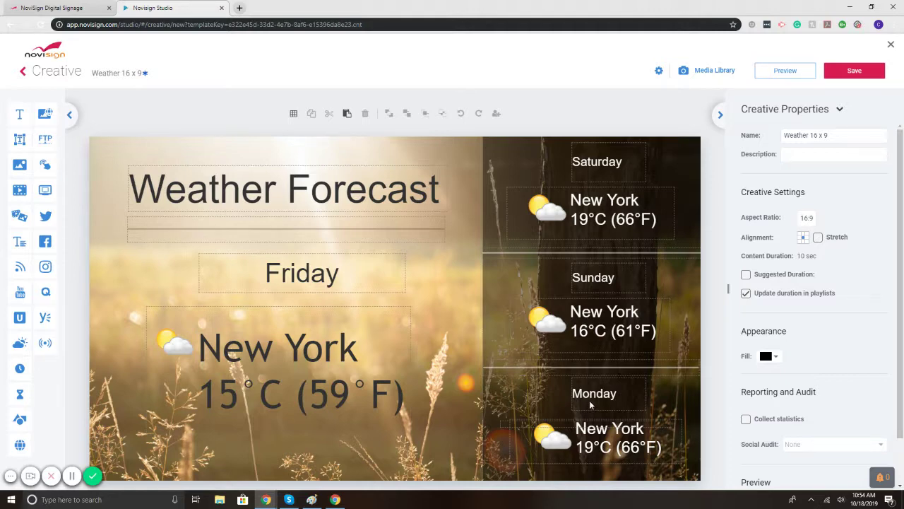
# Step: Select the large Friday New York weather widget to show its Weather Properties
pyautogui.click(299, 367)
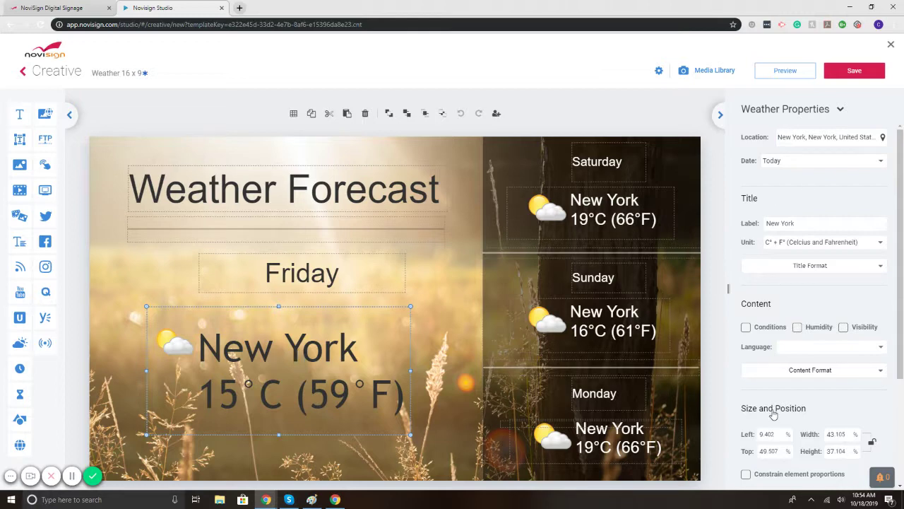
# Step: Set the Friday widget's location to Chicago, Illinois and its unit to F° (Fahrenheit) only
pyautogui.click(820, 141)
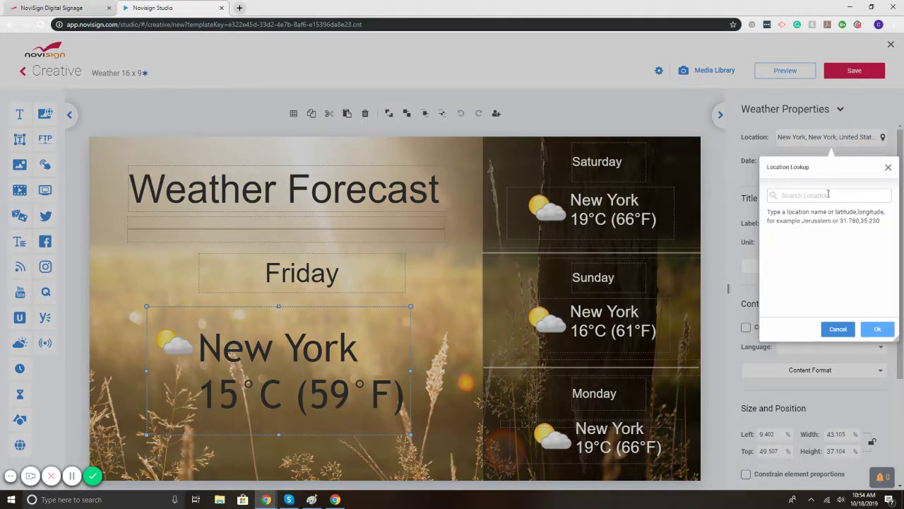
pyautogui.write('chicago')
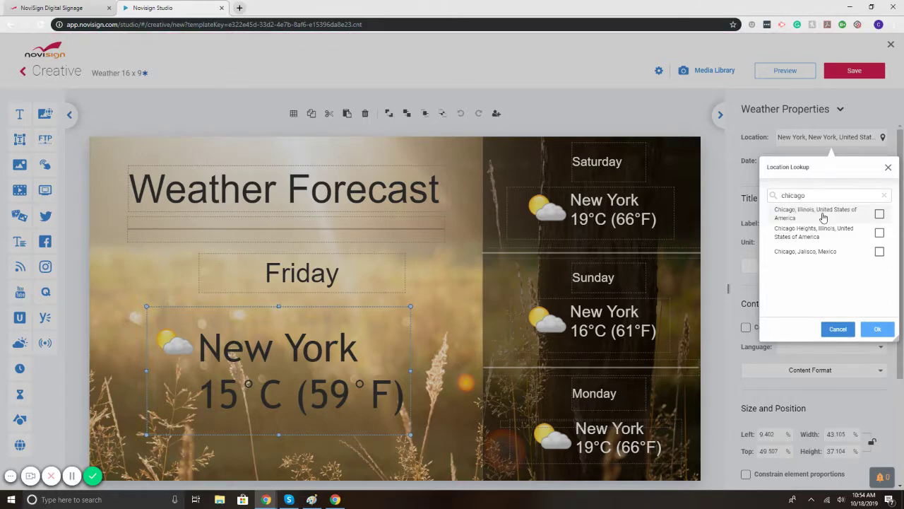
pyautogui.click(823, 216)
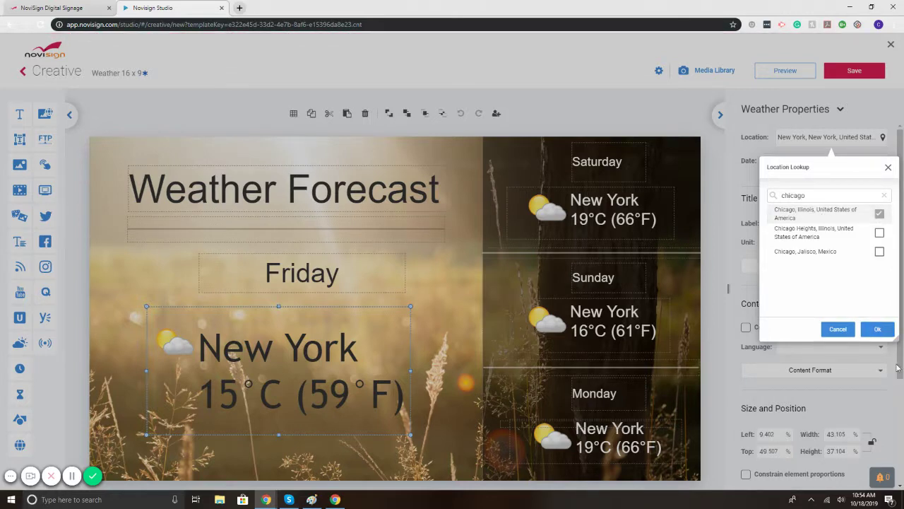
pyautogui.click(878, 329)
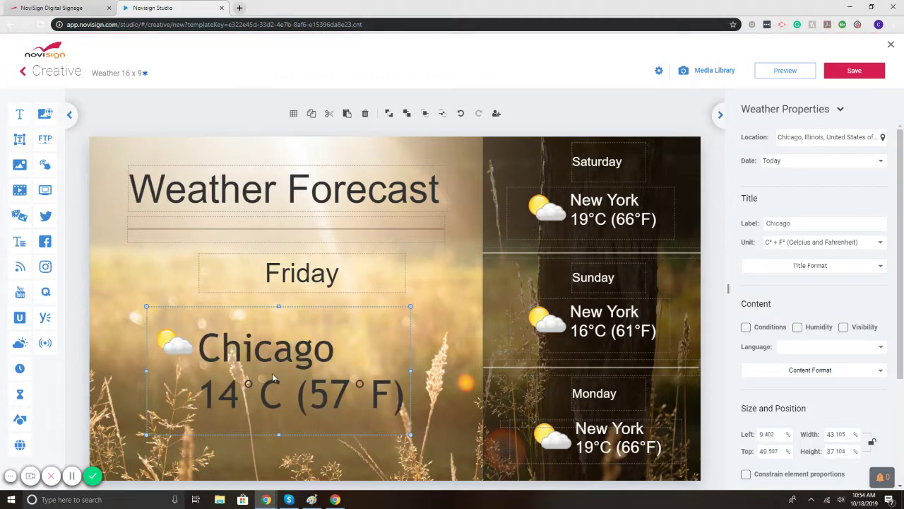
pyautogui.click(824, 245)
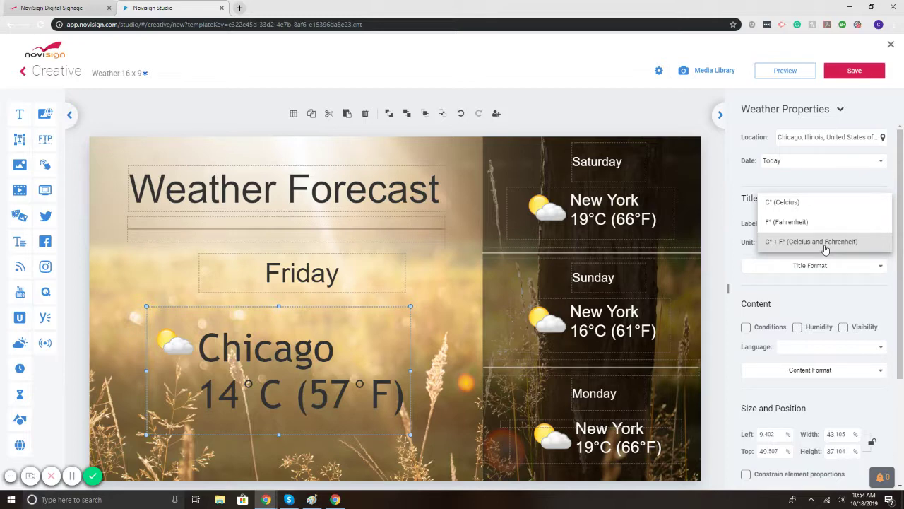
pyautogui.click(787, 222)
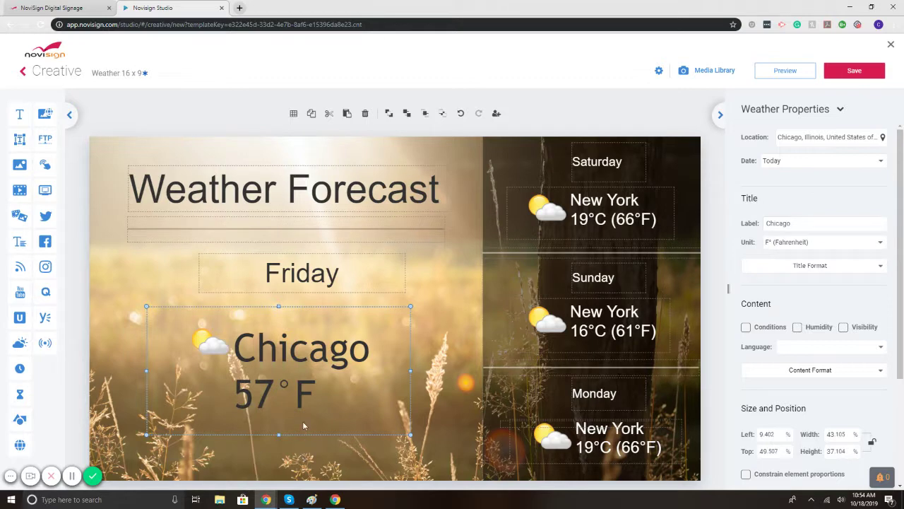
# Step: Format the Chicago widget's title text at size 36 in white (ffffff)
pyautogui.click(847, 275)
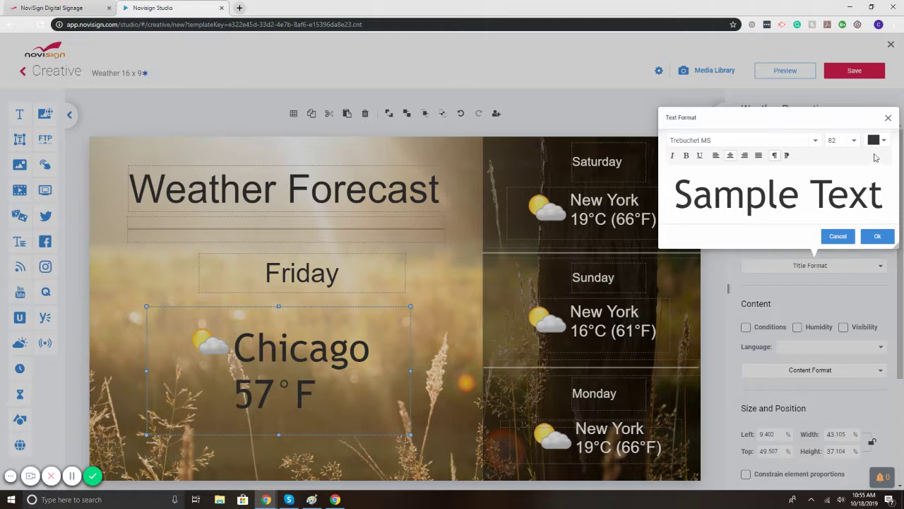
pyautogui.click(857, 141)
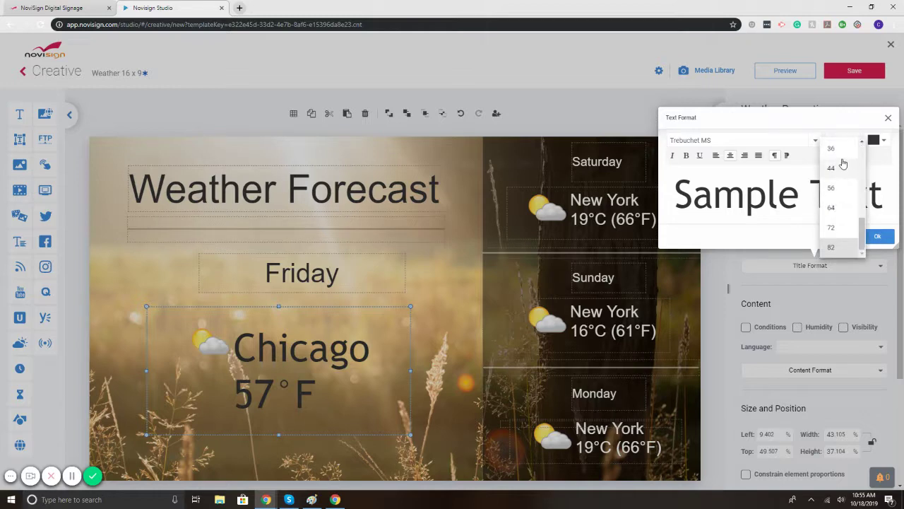
pyautogui.click(837, 149)
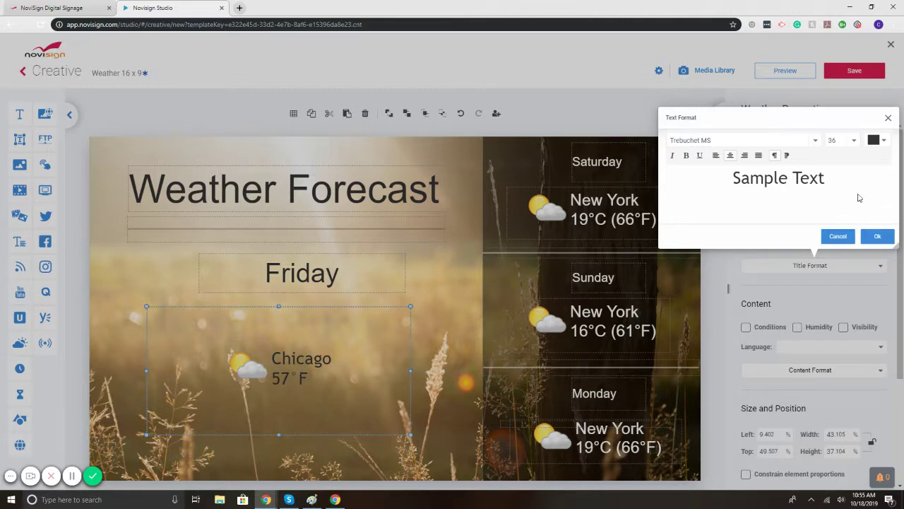
pyautogui.click(884, 141)
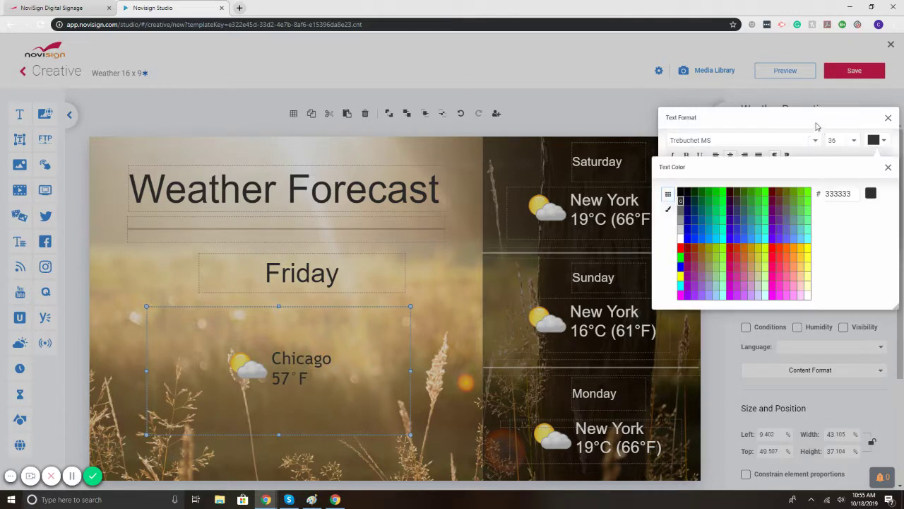
pyautogui.click(680, 240)
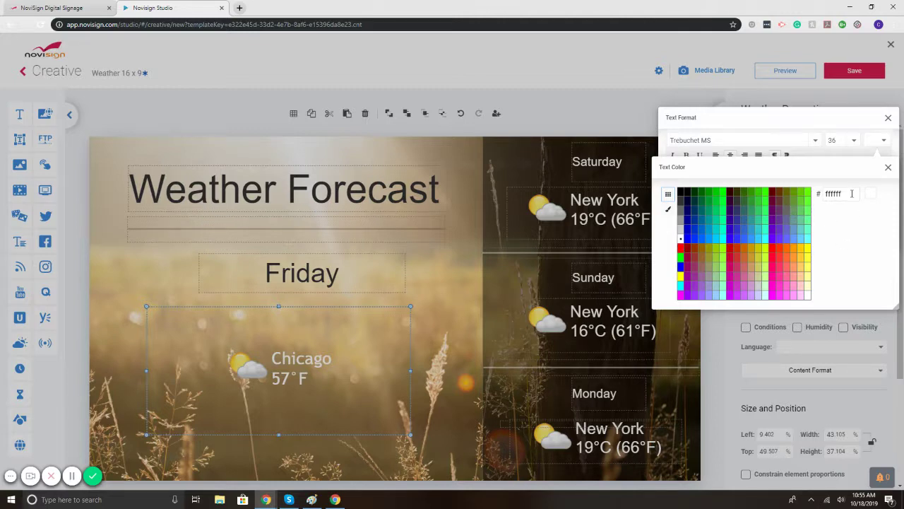
pyautogui.click(888, 167)
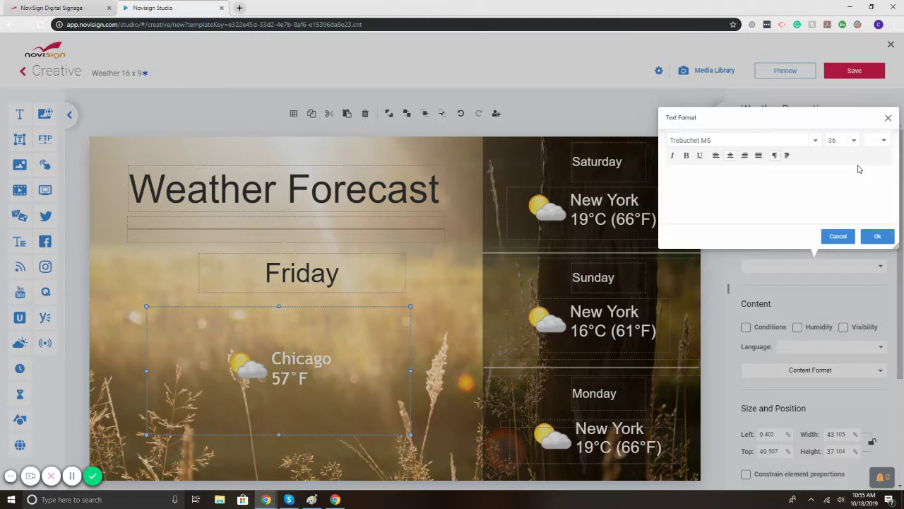
pyautogui.click(876, 237)
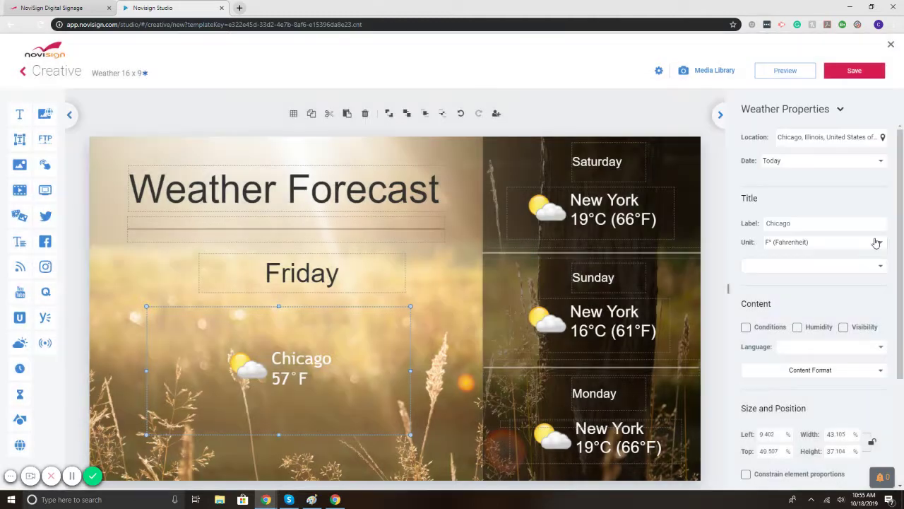
# Step: Turn on Visibility, Humidity and Conditions for the Chicago widget
pyautogui.click(843, 327)
pyautogui.click(797, 327)
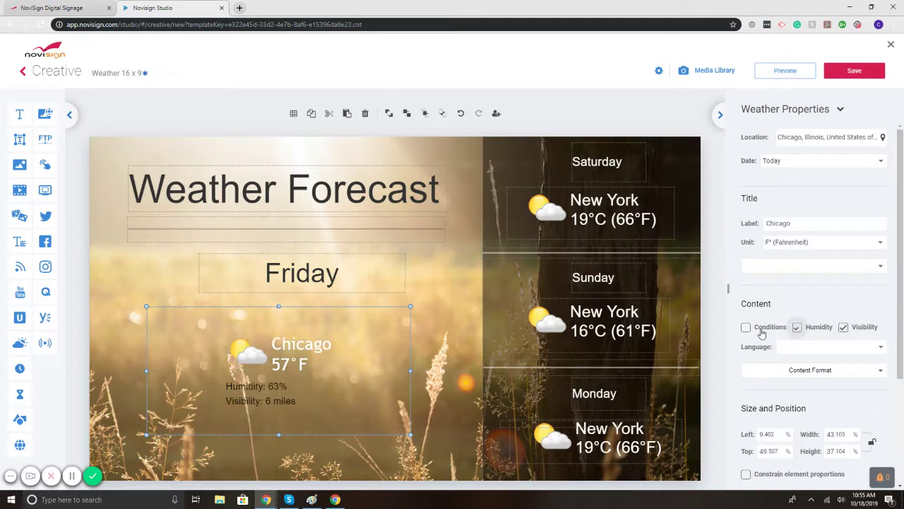
pyautogui.click(745, 327)
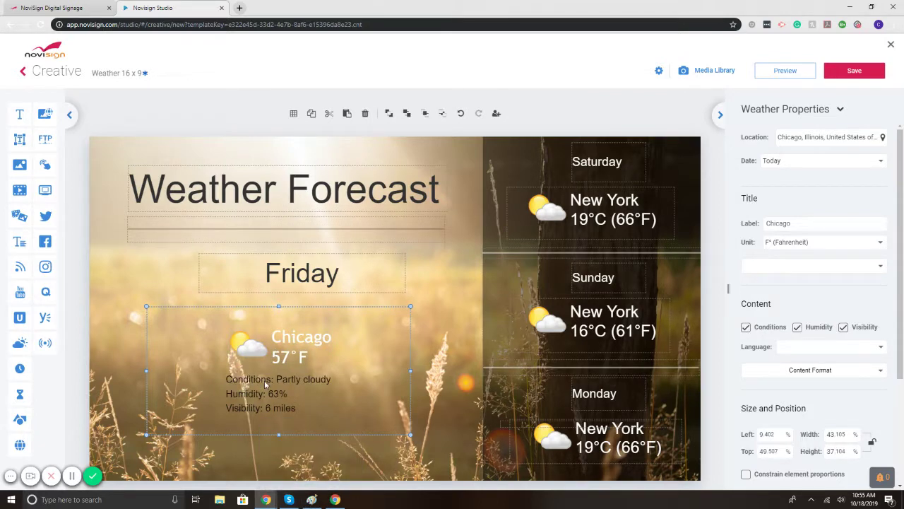
# Step: Make the widget's content text white in Content Format
pyautogui.click(777, 374)
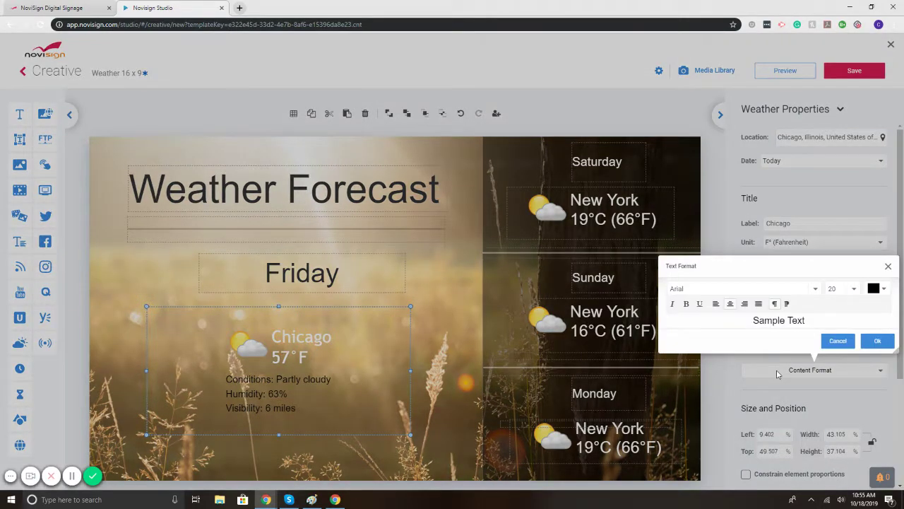
pyautogui.click(884, 291)
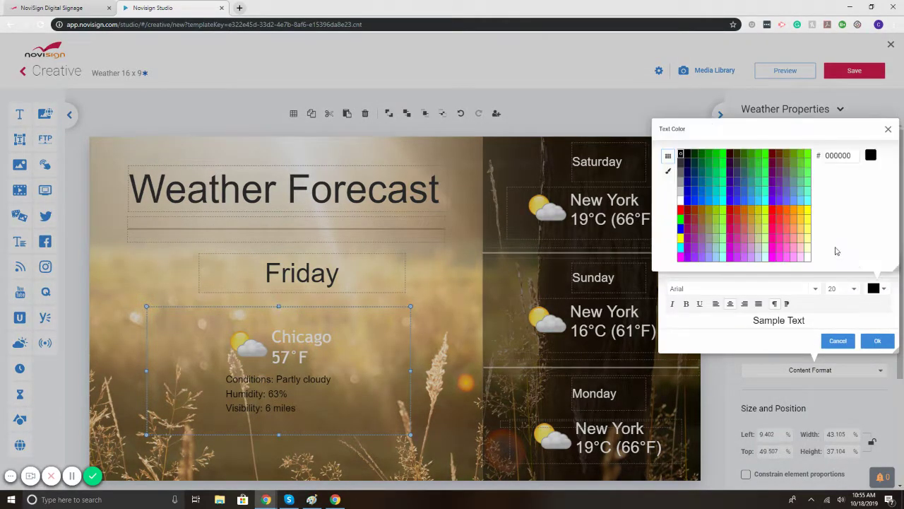
pyautogui.click(681, 201)
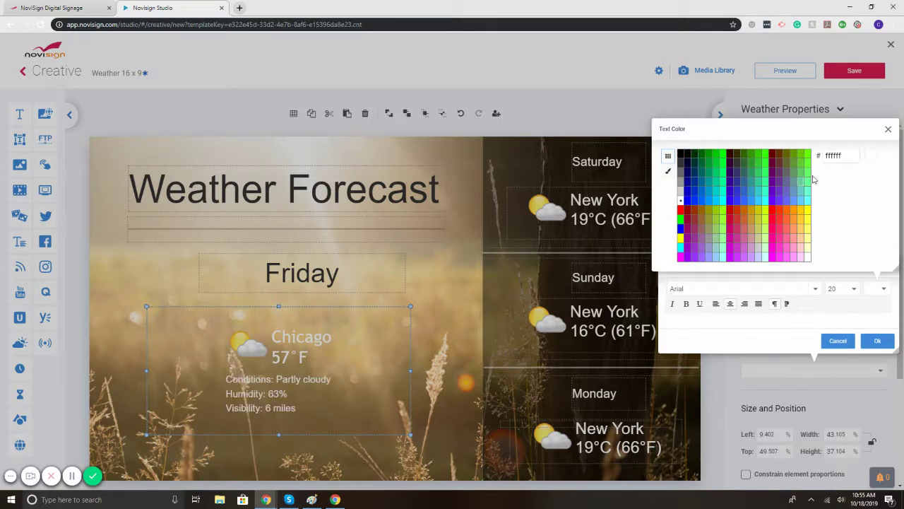
pyautogui.click(888, 129)
pyautogui.click(875, 342)
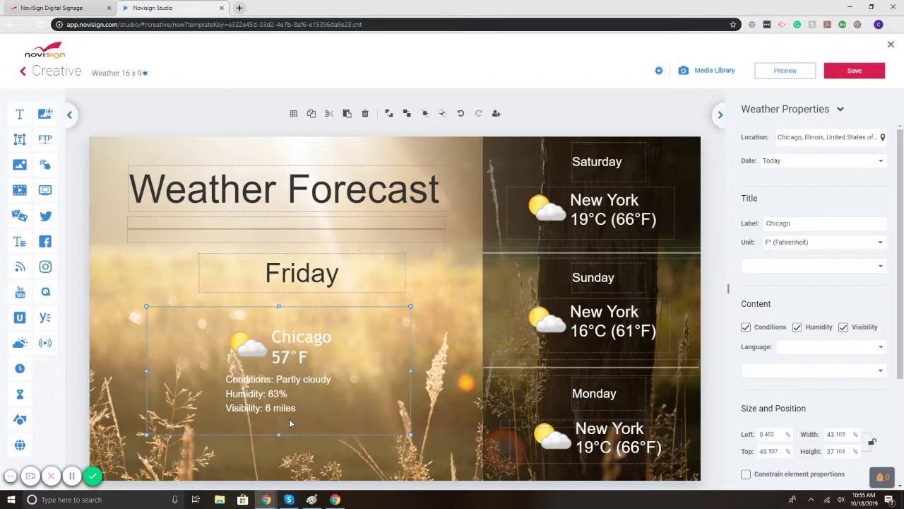
# Step: Shrink the Chicago widget to fit its content and centre it beneath the Friday label
pyautogui.moveTo(278, 434); pyautogui.dragTo(278, 404)
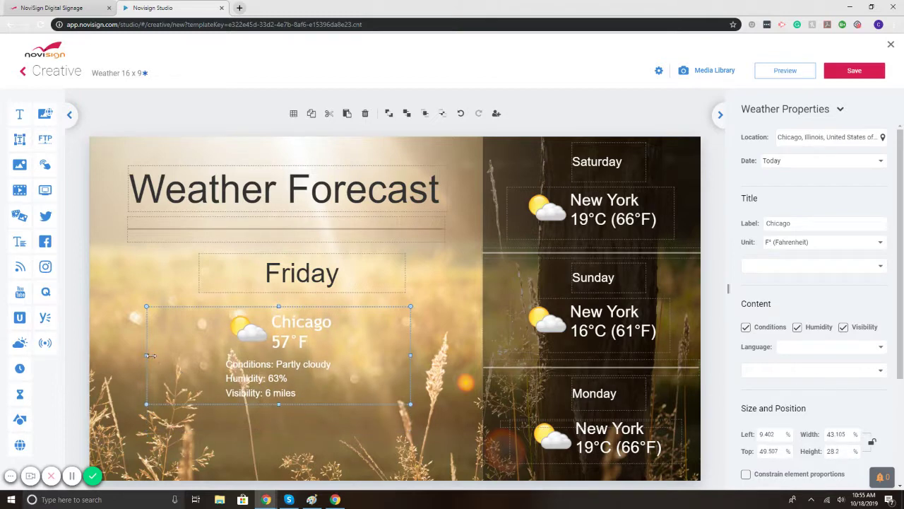
pyautogui.moveTo(147, 355); pyautogui.dragTo(287, 356)
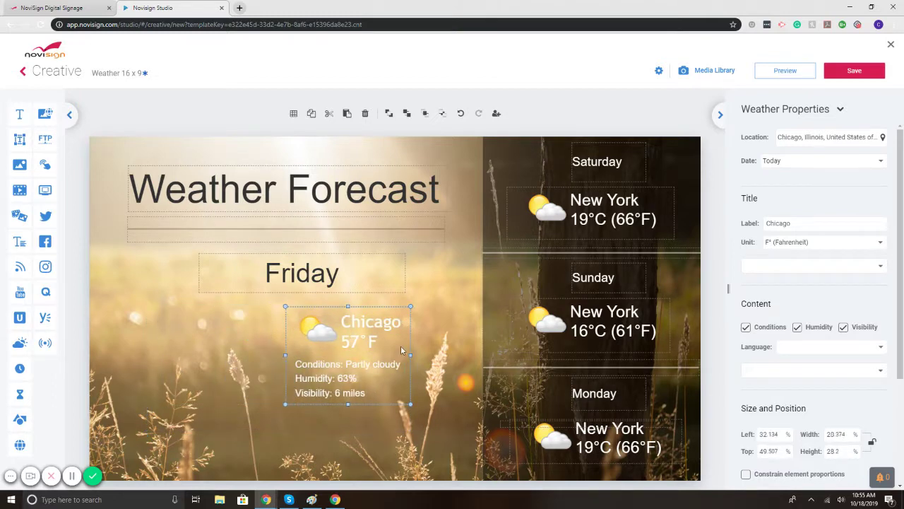
pyautogui.moveTo(345, 325); pyautogui.dragTo(186, 322)
pyautogui.moveTo(185, 357); pyautogui.dragTo(298, 360)
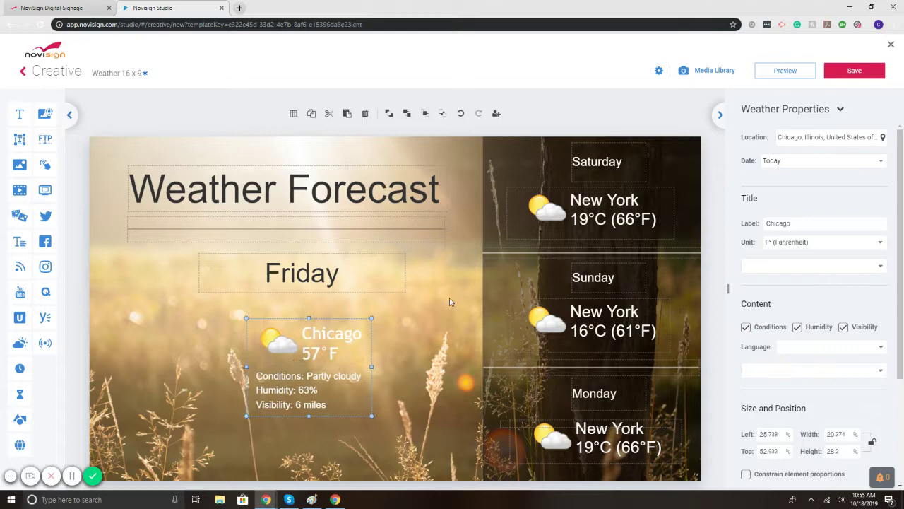
pyautogui.click(570, 219)
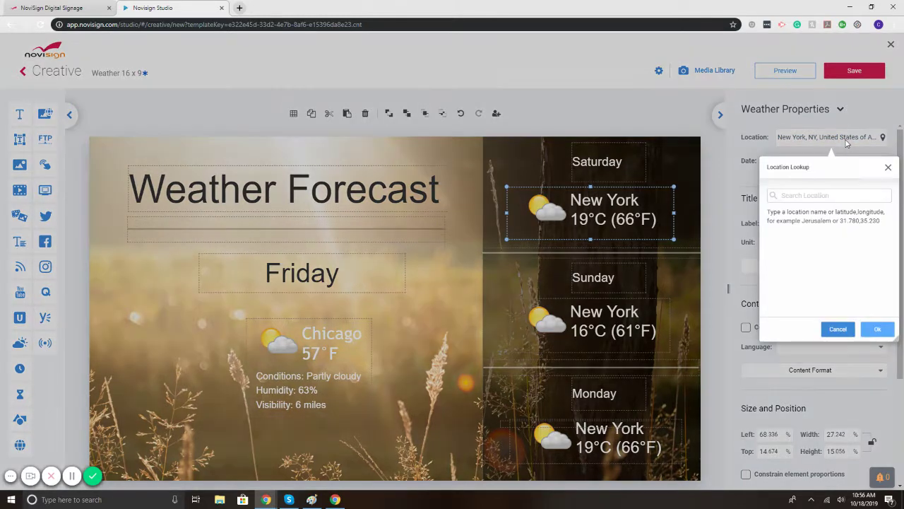
# Step: Set the Saturday widget's location to Chicago, Illinois, so it reads 17°C (63°F)
pyautogui.write('chicago')
pyautogui.click(812, 212)
pyautogui.click(876, 329)
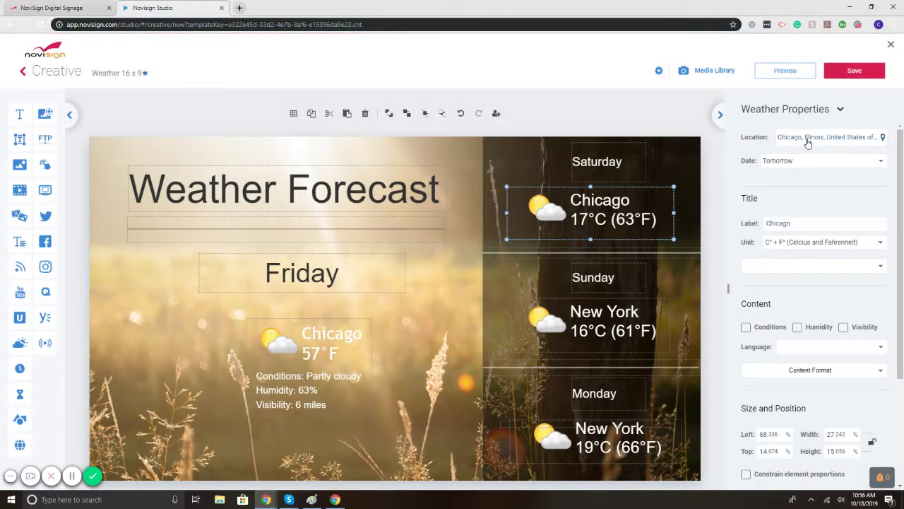
pyautogui.click(779, 163)
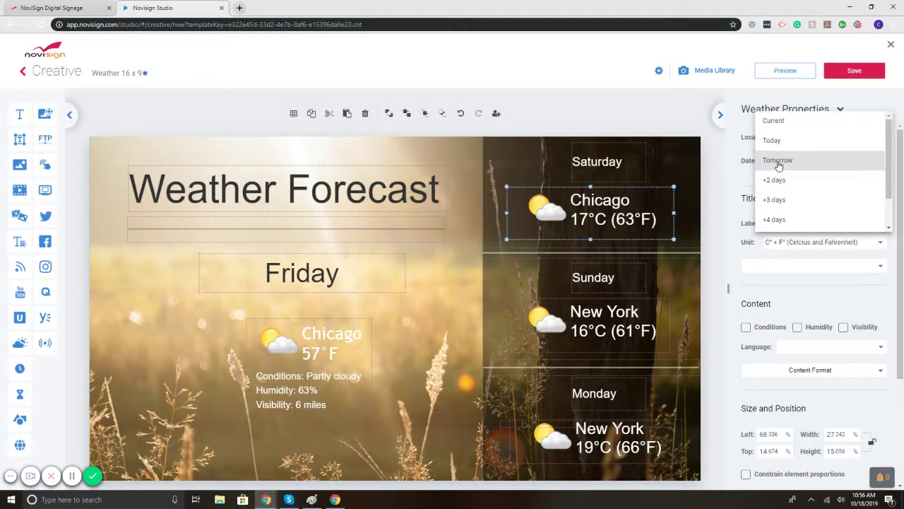
pyautogui.click(735, 178)
pyautogui.click(598, 322)
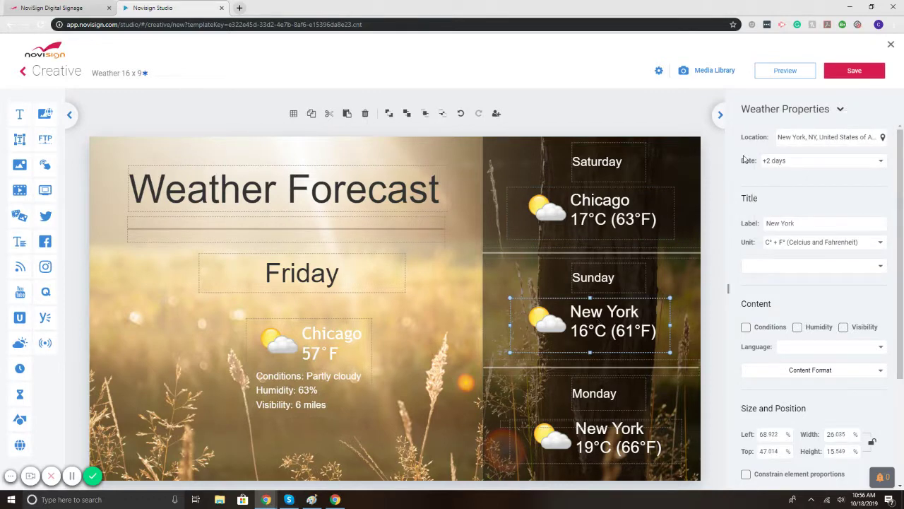
pyautogui.click(805, 168)
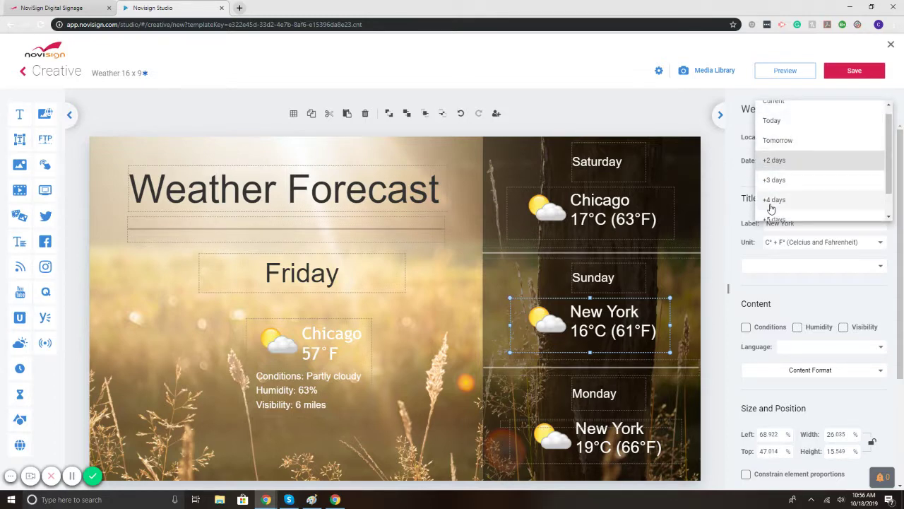
pyautogui.scroll(-2, 775, 191)
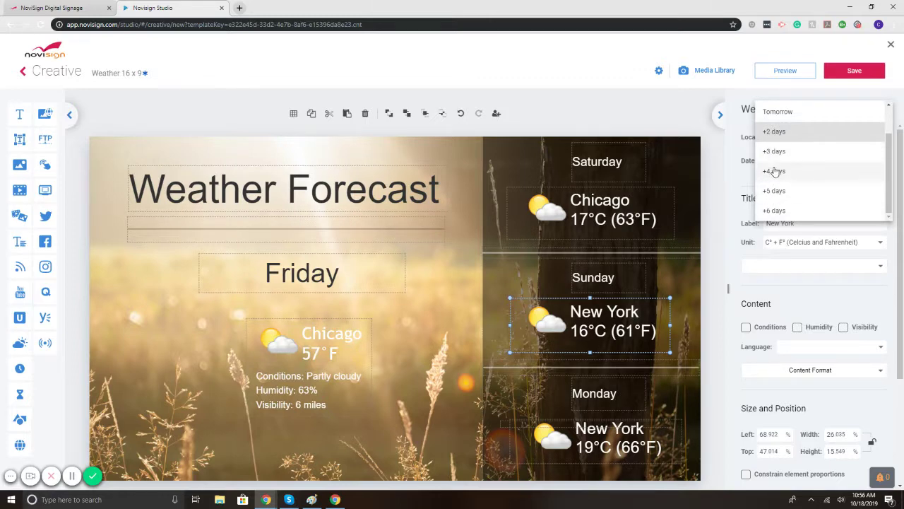
pyautogui.click(735, 186)
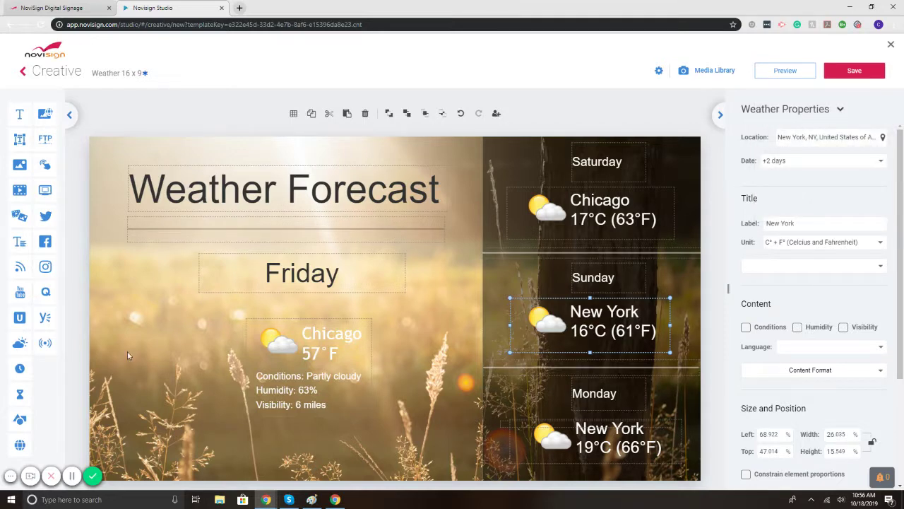
# Step: Select the sunlit field background photo and delete it
pyautogui.click(146, 348)
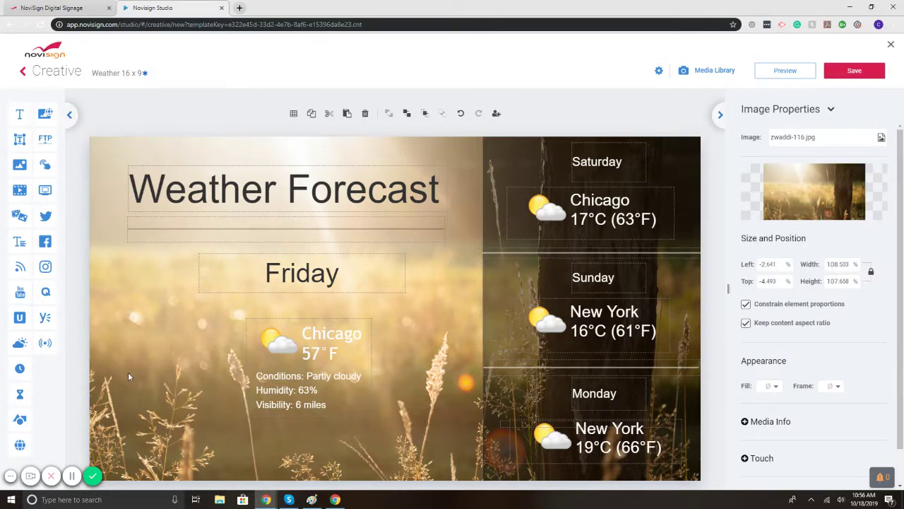
pyautogui.press('Delete')
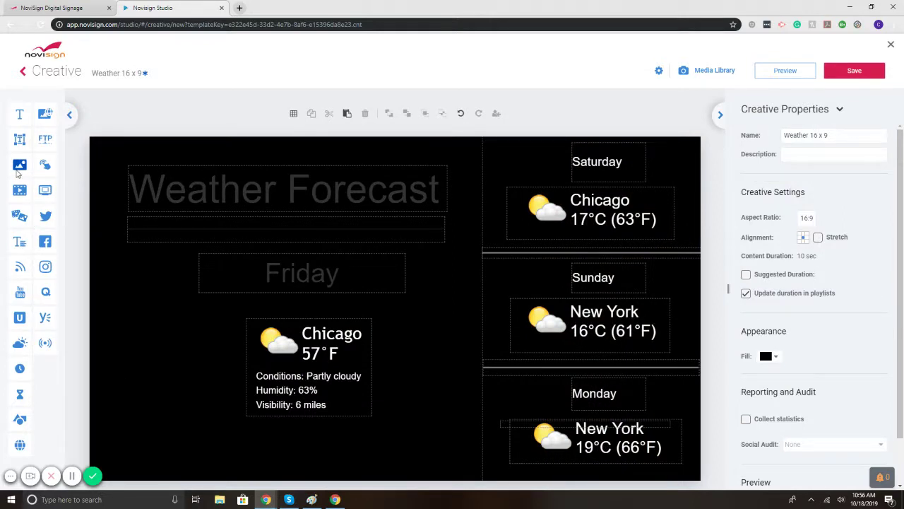
# Step: Add an image to the canvas and choose COA-Home_0003_SLide-0.png from My Library
pyautogui.moveTo(20, 166); pyautogui.dragTo(212, 234)
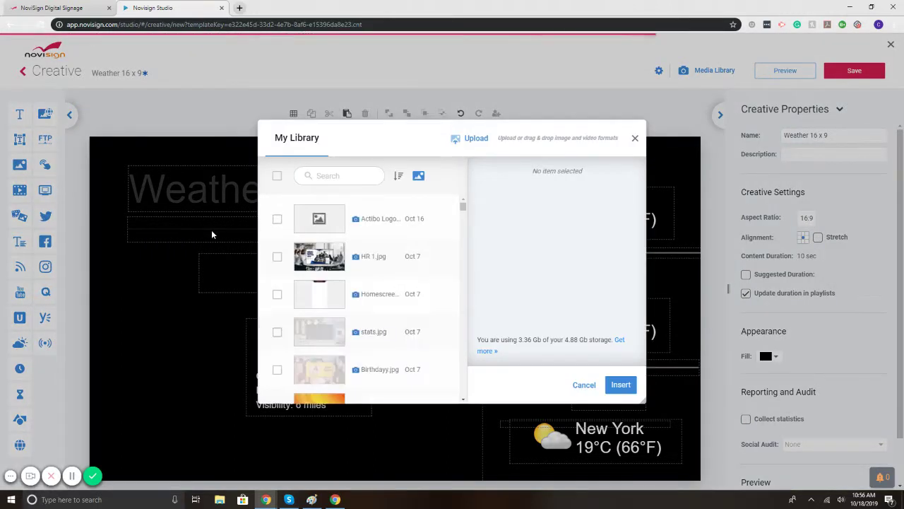
pyautogui.scroll(-2, 334, 259)
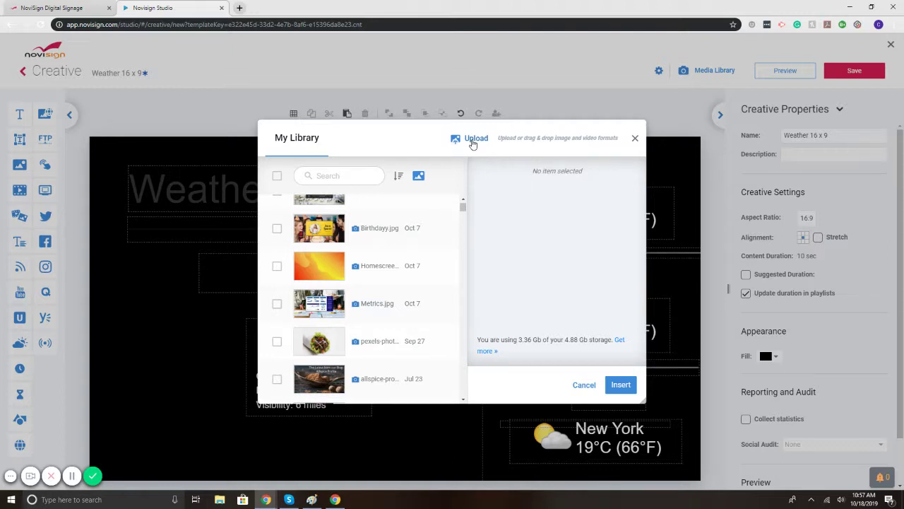
pyautogui.scroll(-1, 355, 293)
pyautogui.scroll(-2, 355, 294)
pyautogui.scroll(2, 355, 293)
pyautogui.scroll(-3, 356, 293)
pyautogui.scroll(-4, 355, 294)
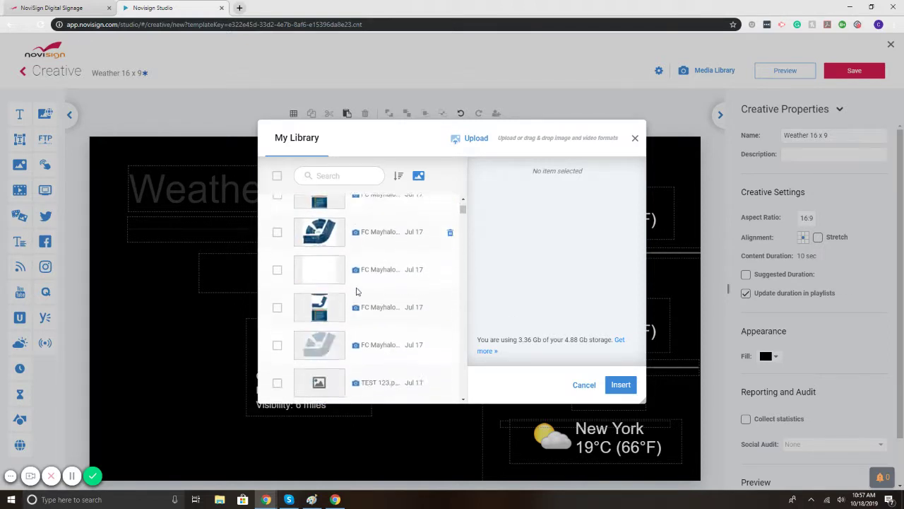
pyautogui.scroll(-5, 356, 292)
pyautogui.click(355, 247)
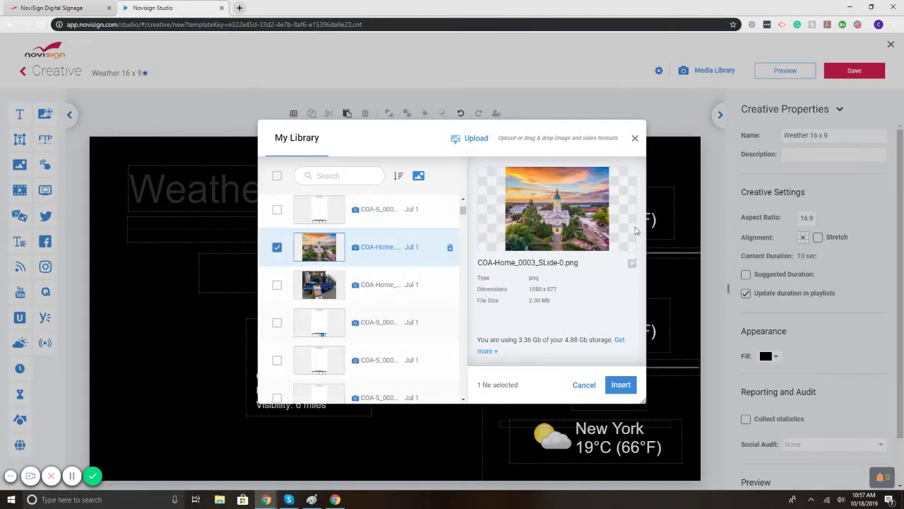
# Step: Insert the city photo, stretch it over the whole canvas, and send it to back
pyautogui.click(620, 385)
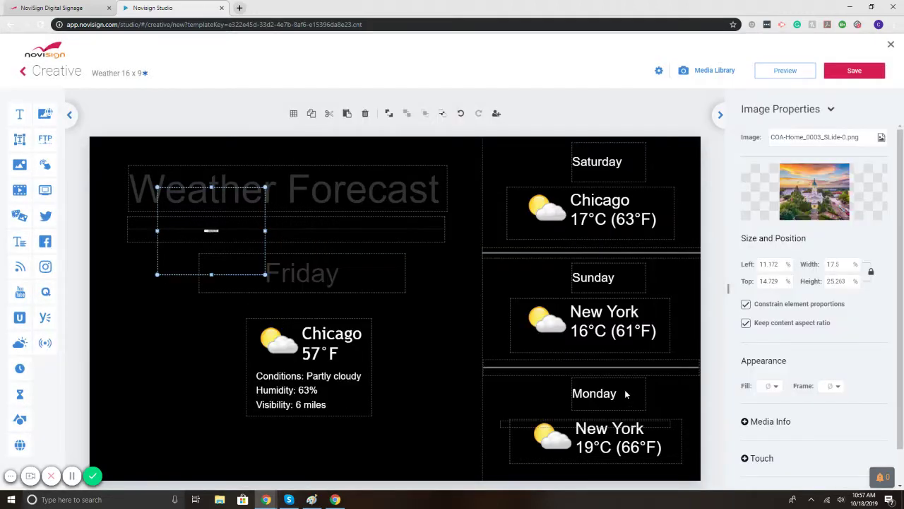
pyautogui.moveTo(247, 256); pyautogui.dragTo(751, 403)
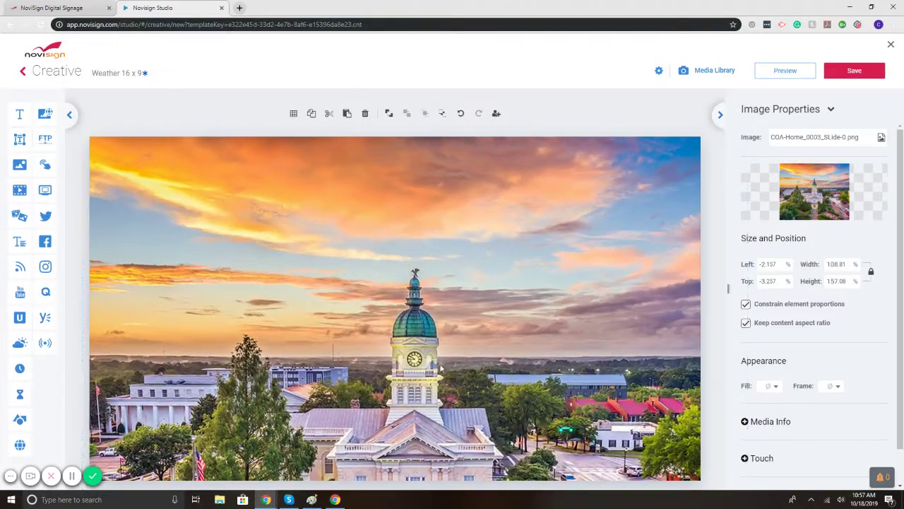
pyautogui.click(390, 118)
pyautogui.click(389, 116)
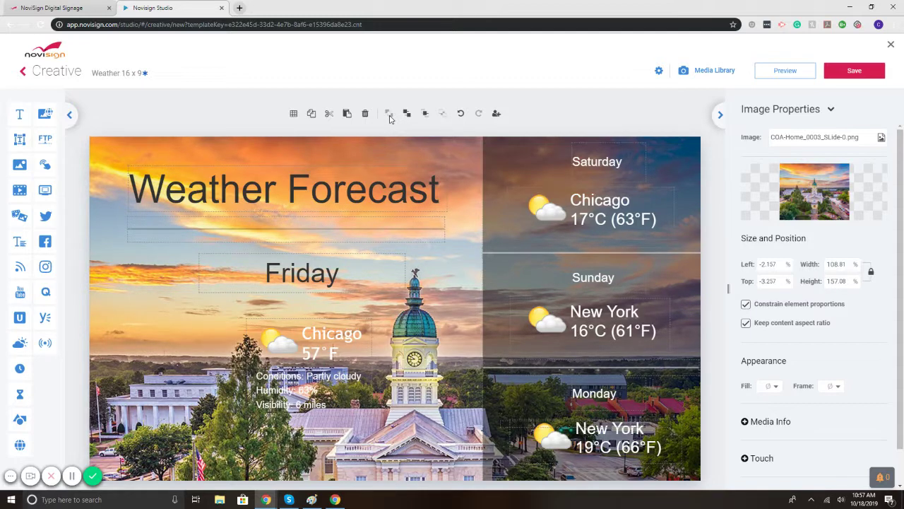
pyautogui.click(771, 74)
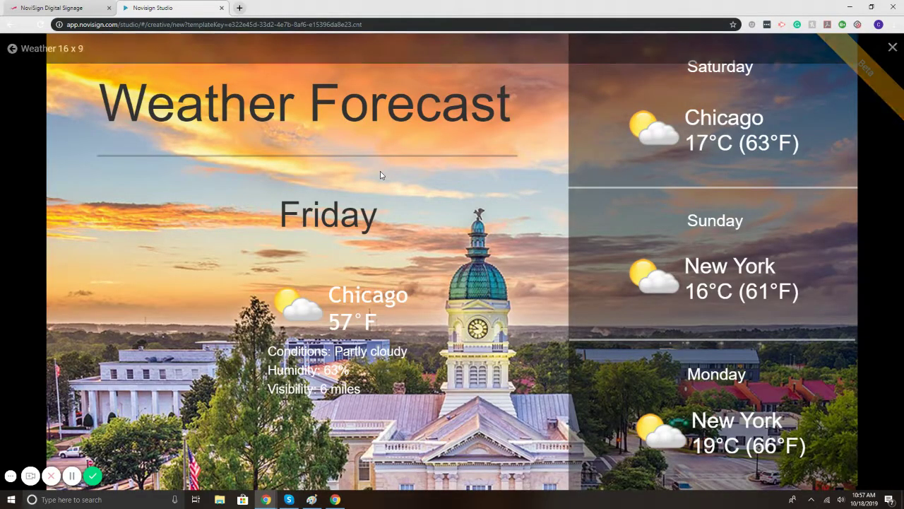
# Step: Exit the full-screen preview and close the Weather 16 x 9 editor without saving
pyautogui.click(892, 47)
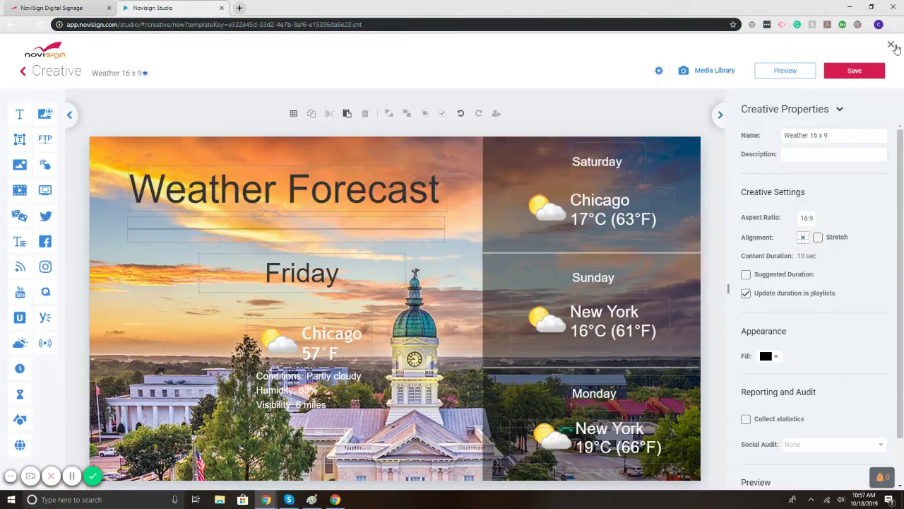
pyautogui.click(891, 48)
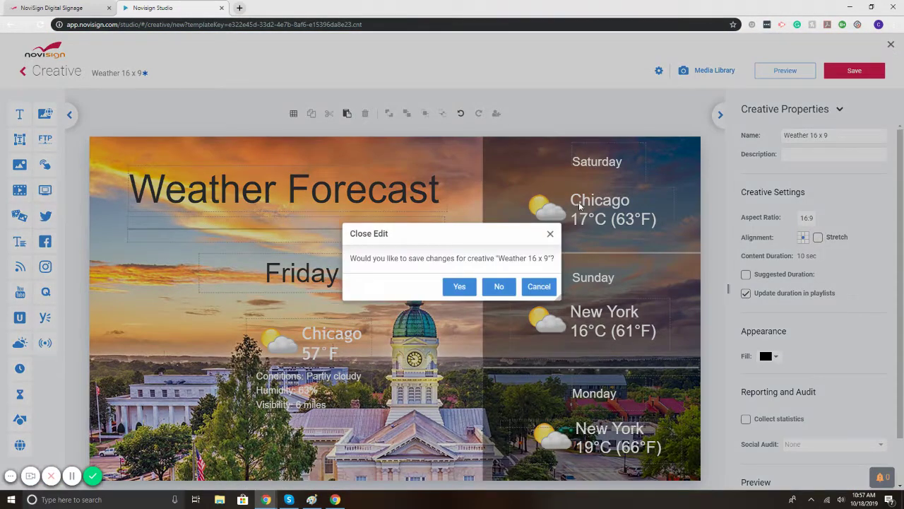
pyautogui.click(499, 286)
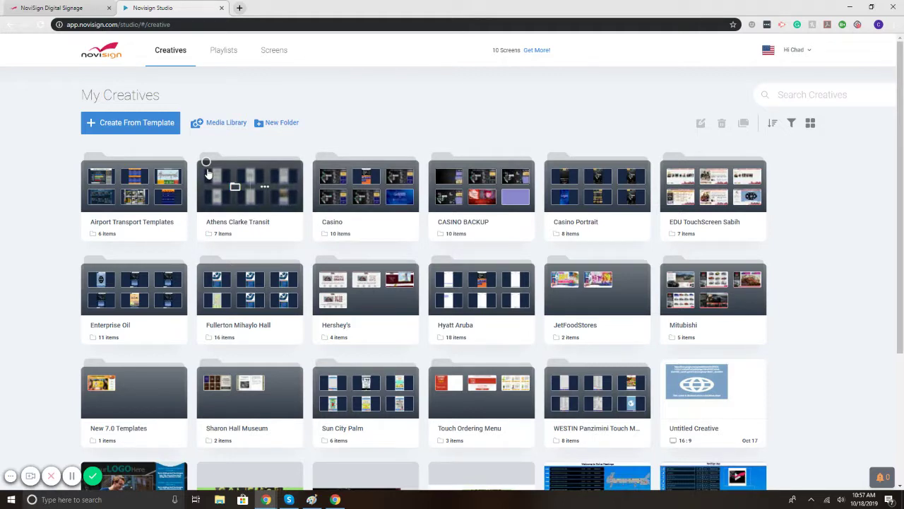
# Step: Create a new 16:9 Untitled Creative starting from a blank page
pyautogui.click(147, 131)
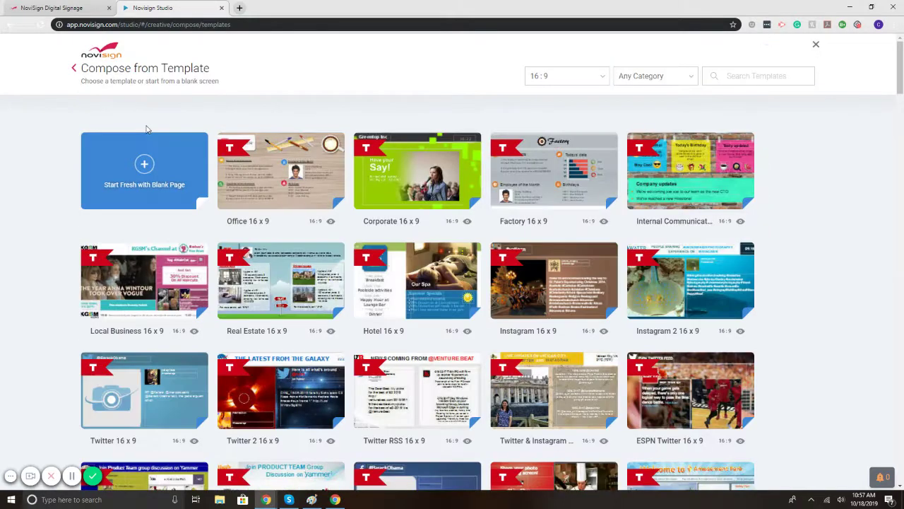
pyautogui.click(138, 170)
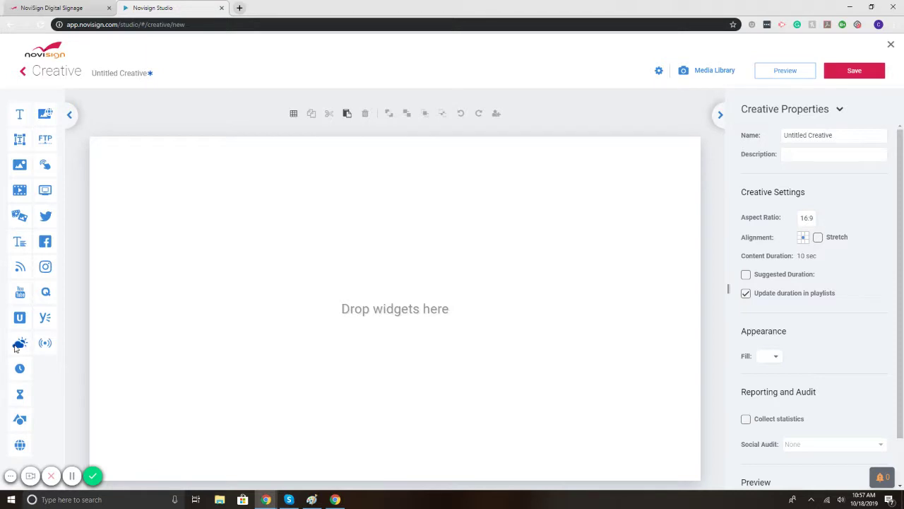
# Step: Place a weather widget at the canvas's top-left and set its location to Chicago
pyautogui.moveTo(16, 347); pyautogui.dragTo(167, 198)
pyautogui.moveTo(209, 217); pyautogui.dragTo(210, 218)
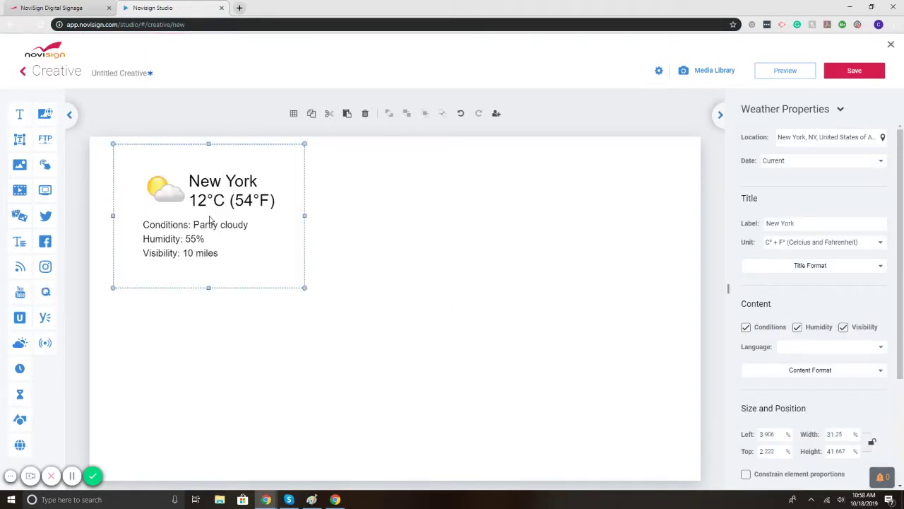
pyautogui.click(810, 139)
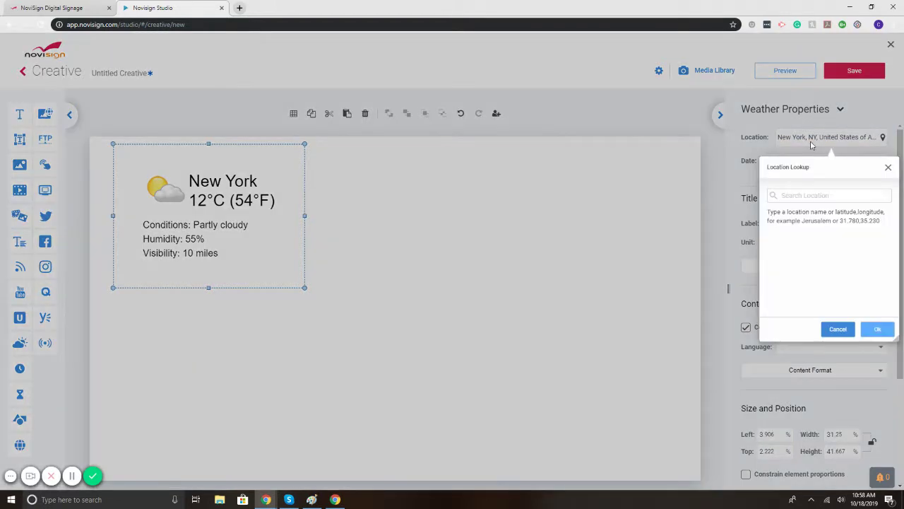
pyautogui.write('chicago')
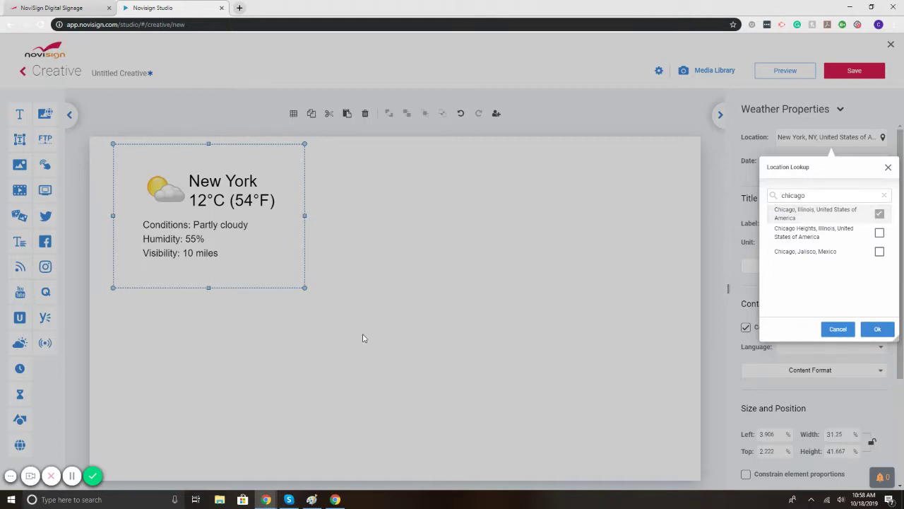
pyautogui.click(878, 330)
# Step: Set the widget's unit to Fahrenheit only, showing 48°F
pyautogui.click(832, 244)
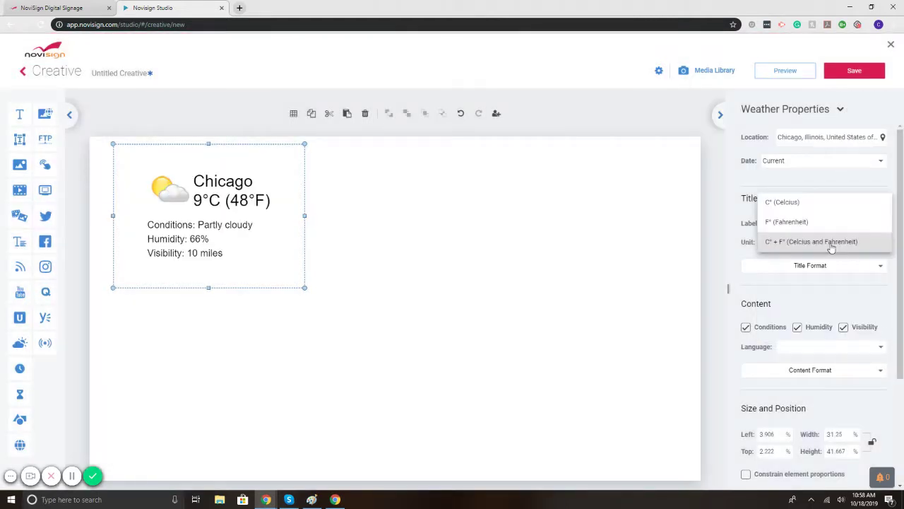
pyautogui.click(807, 225)
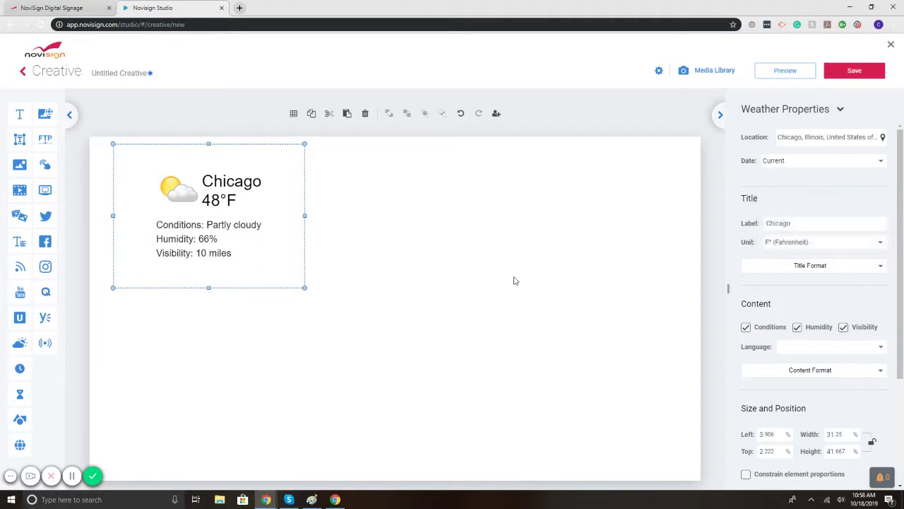
pyautogui.click(431, 295)
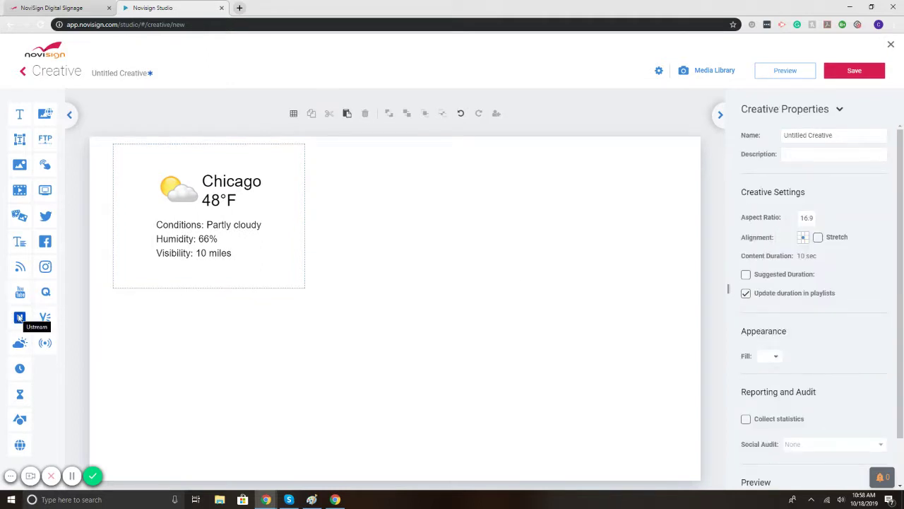